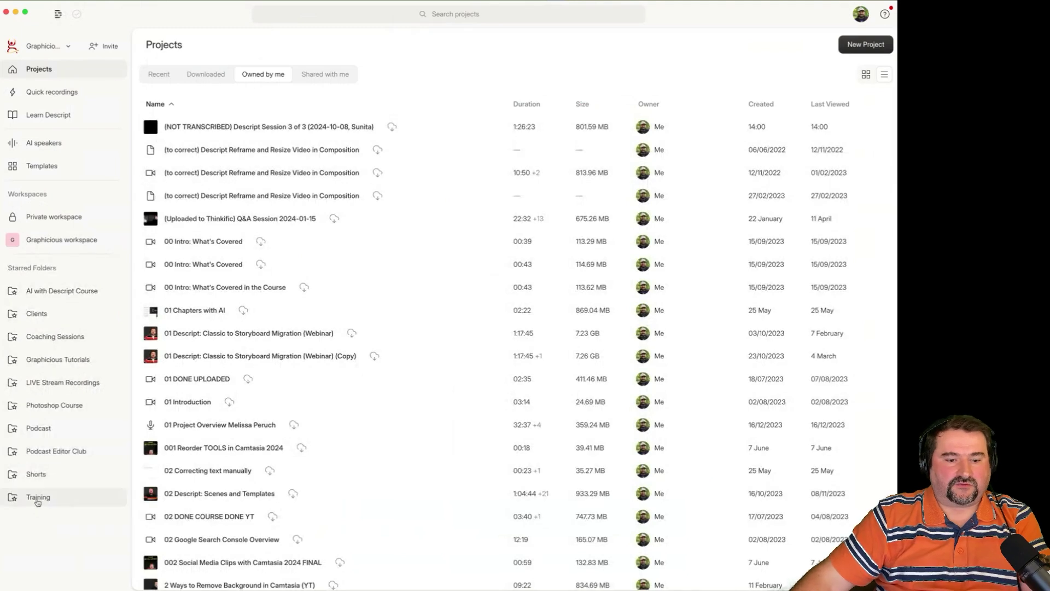
- Start a new 'Record with others (Beta)' project from the New Project menu
click(865, 45)
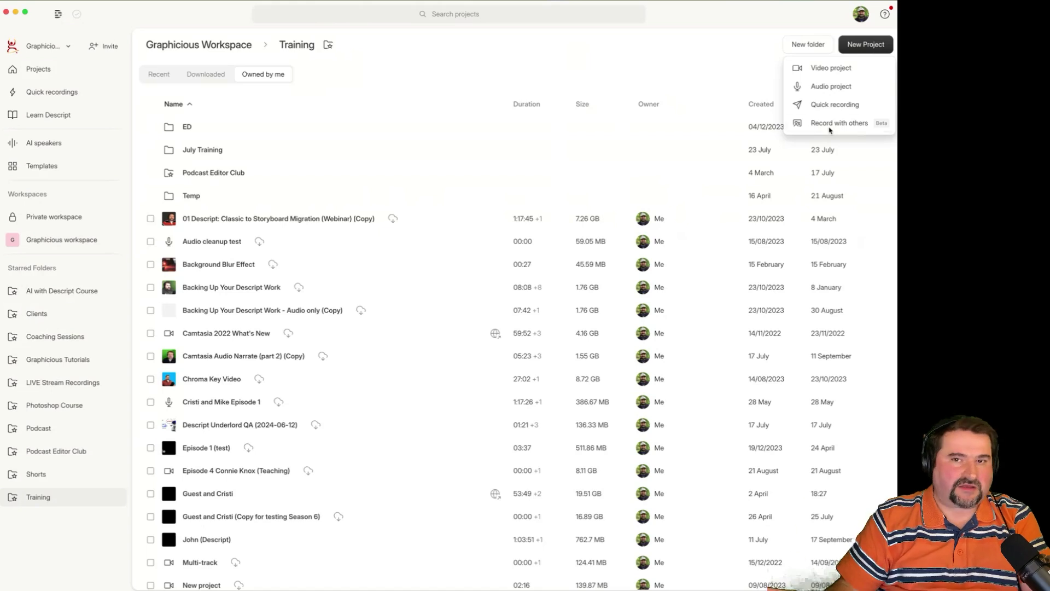
click(849, 127)
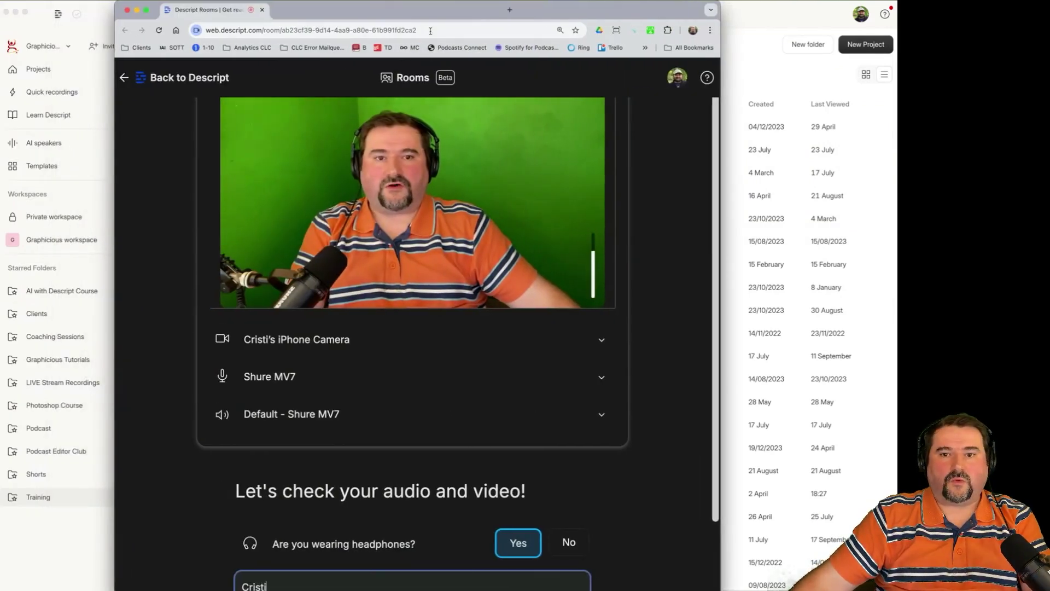
- Zoom the Rooms check page out twice, maximize Chrome, and return focus to the name field
drag(685, 4, 645, 27)
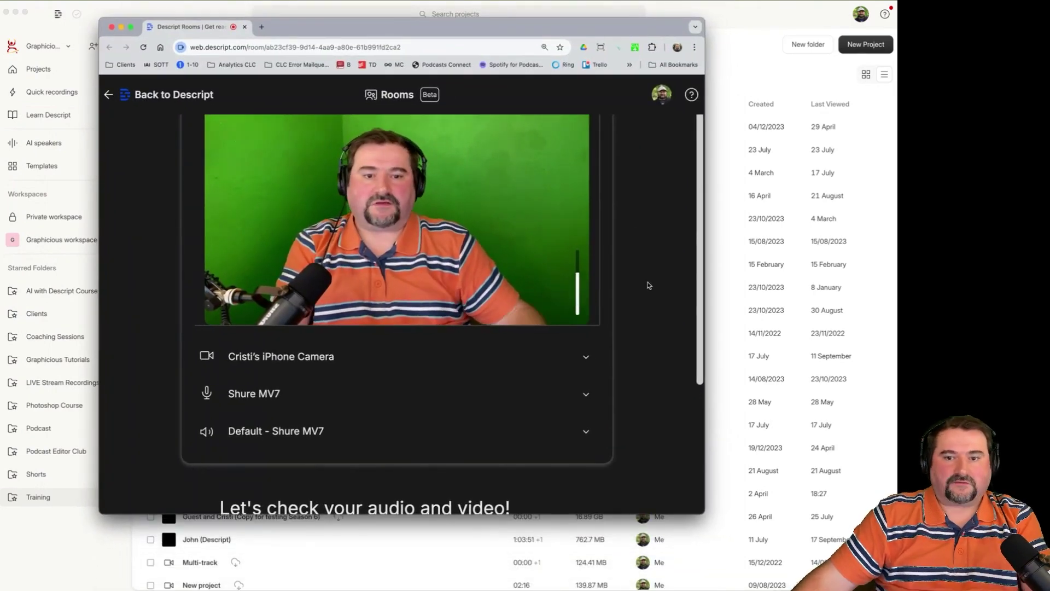
key(ctrl+minus)
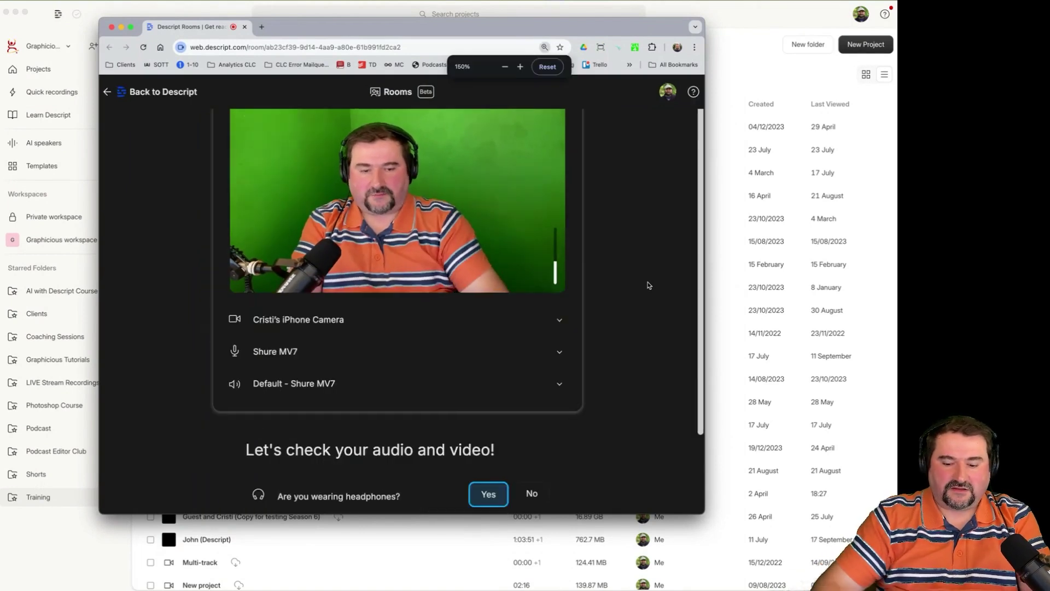
key(ctrl+minus)
key(ctrl+minus)
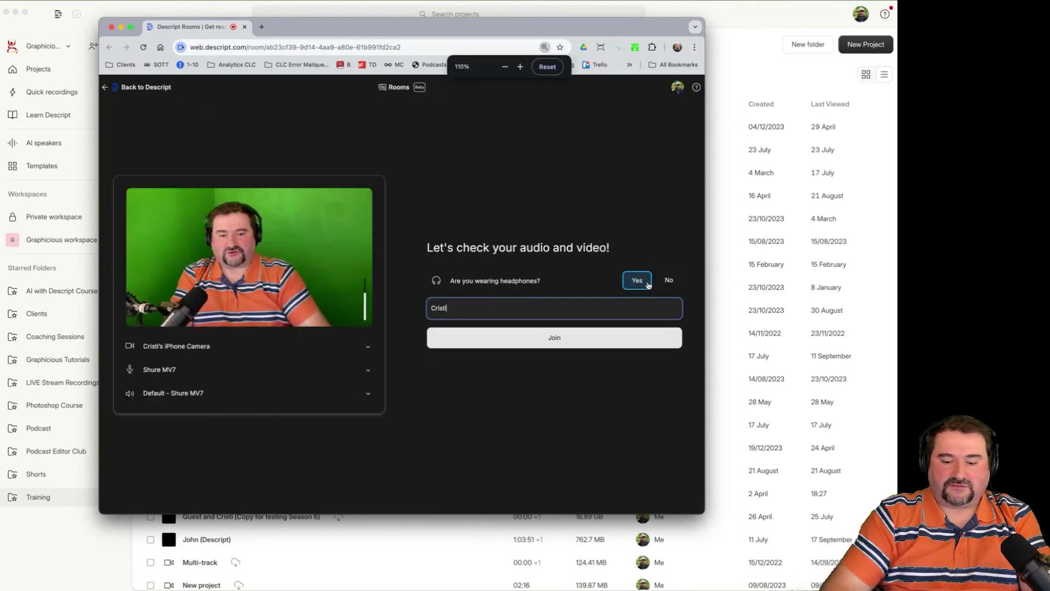
double_click(575, 28)
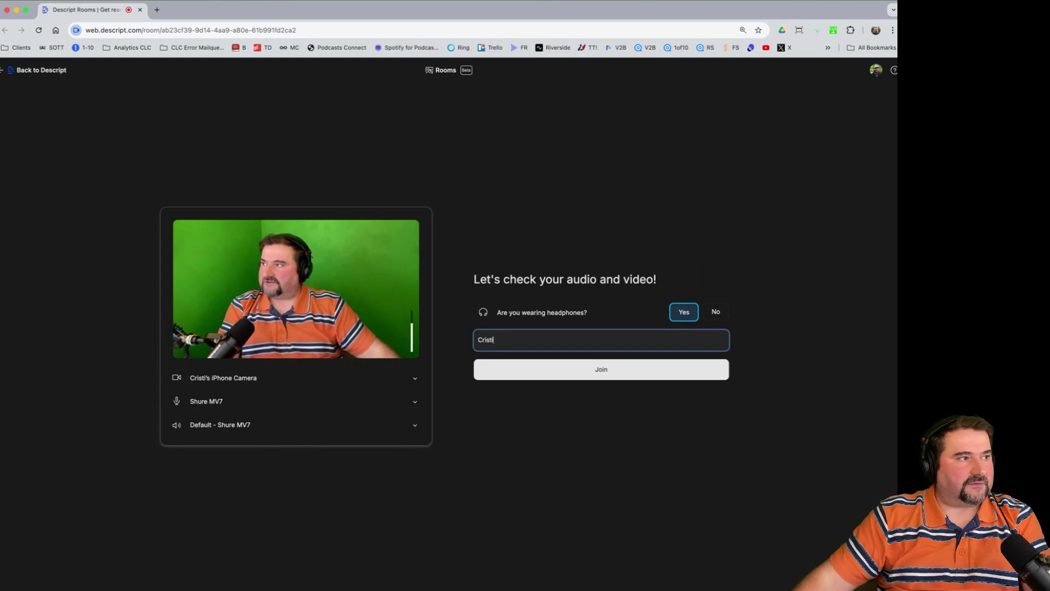
key(Escape)
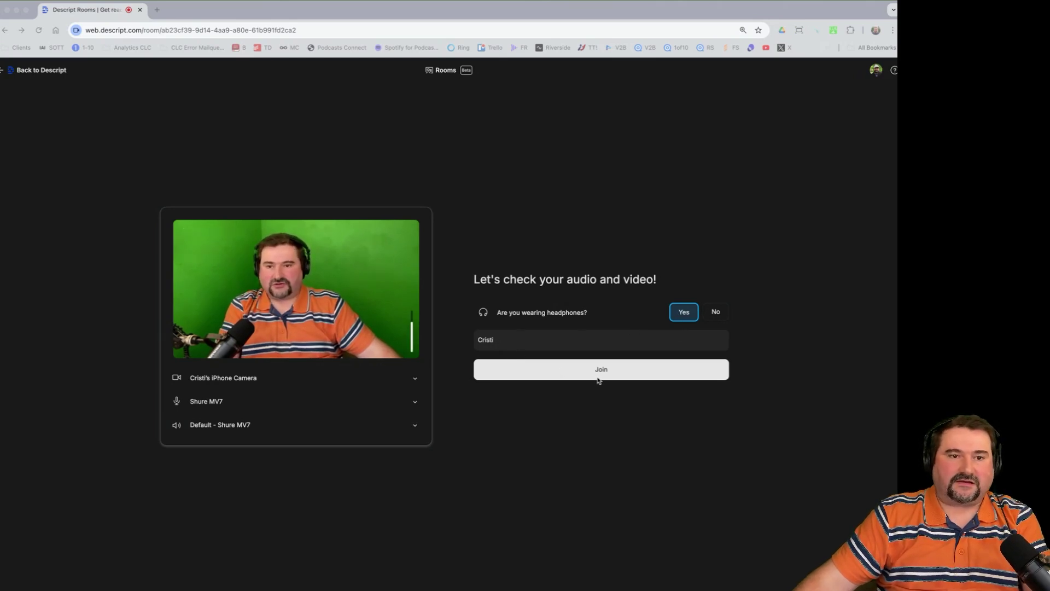
key(shift+Tab)
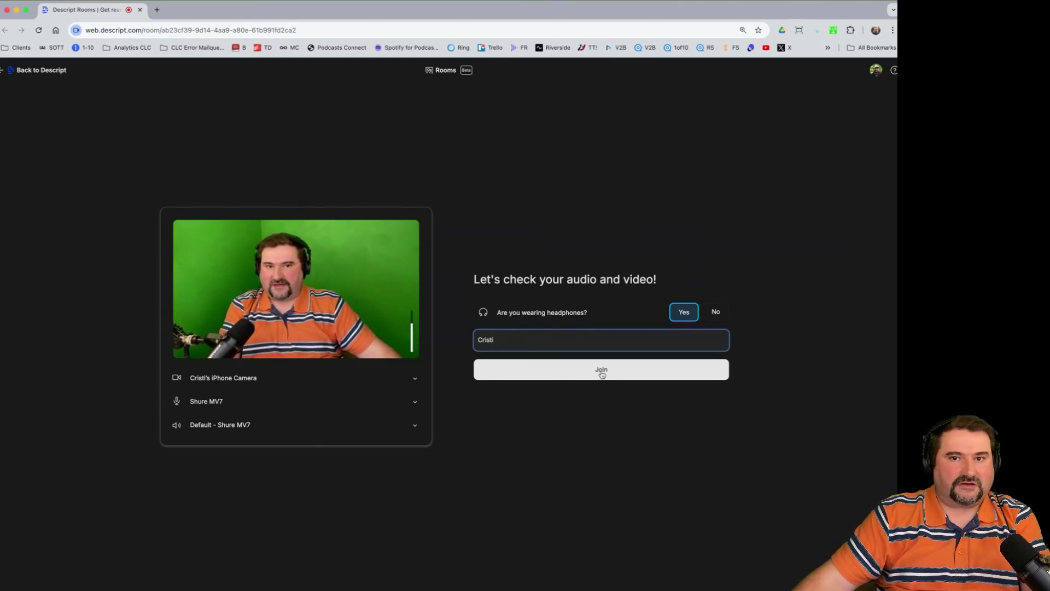
- Enter the Descript room and copy the guest invite link
click(602, 371)
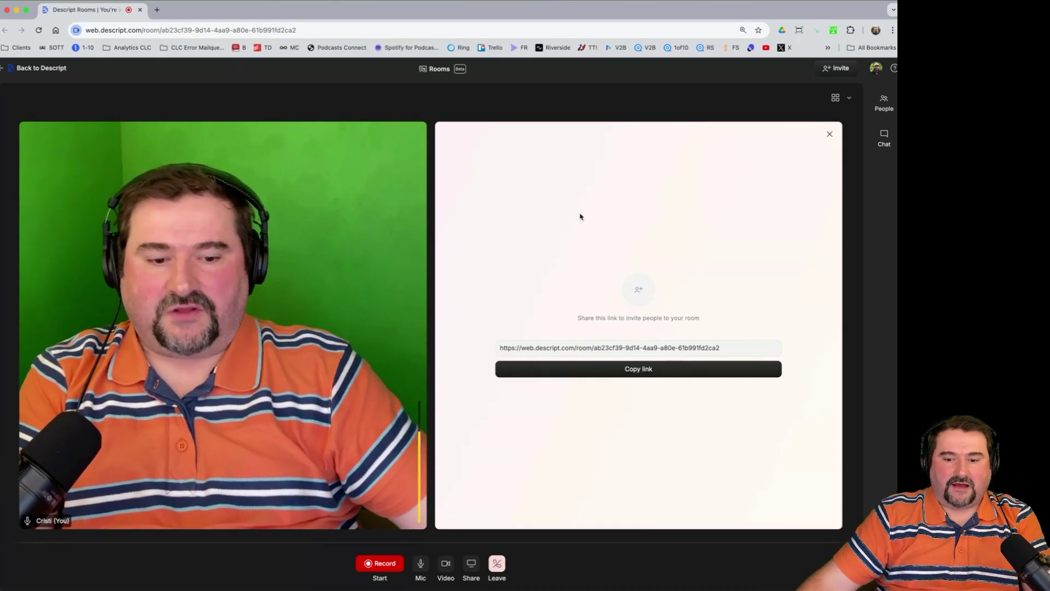
click(834, 71)
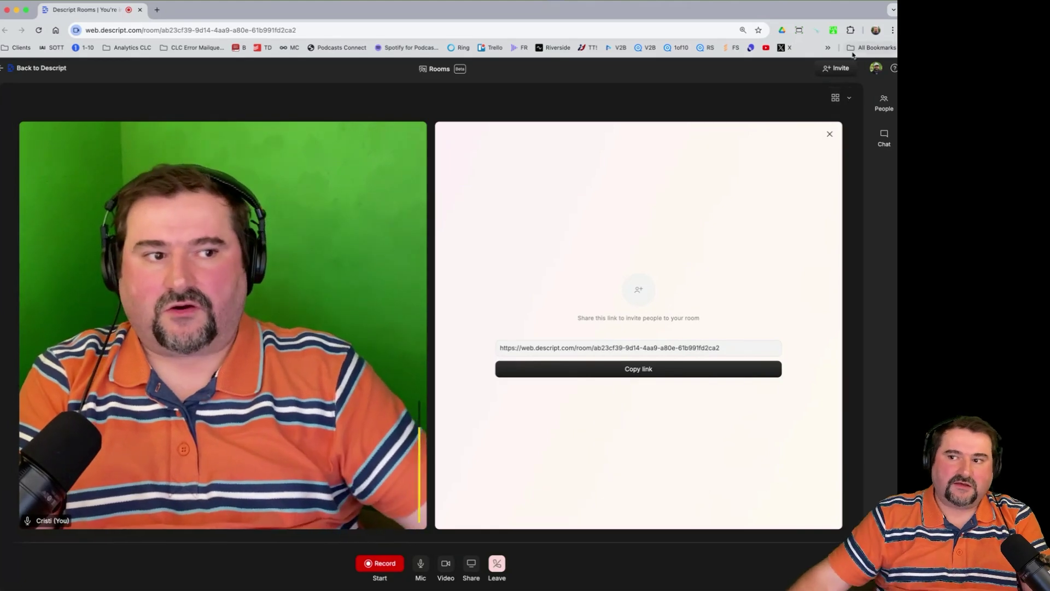
- Record a short take, stop it, and dismiss the upload-complete notice
click(379, 565)
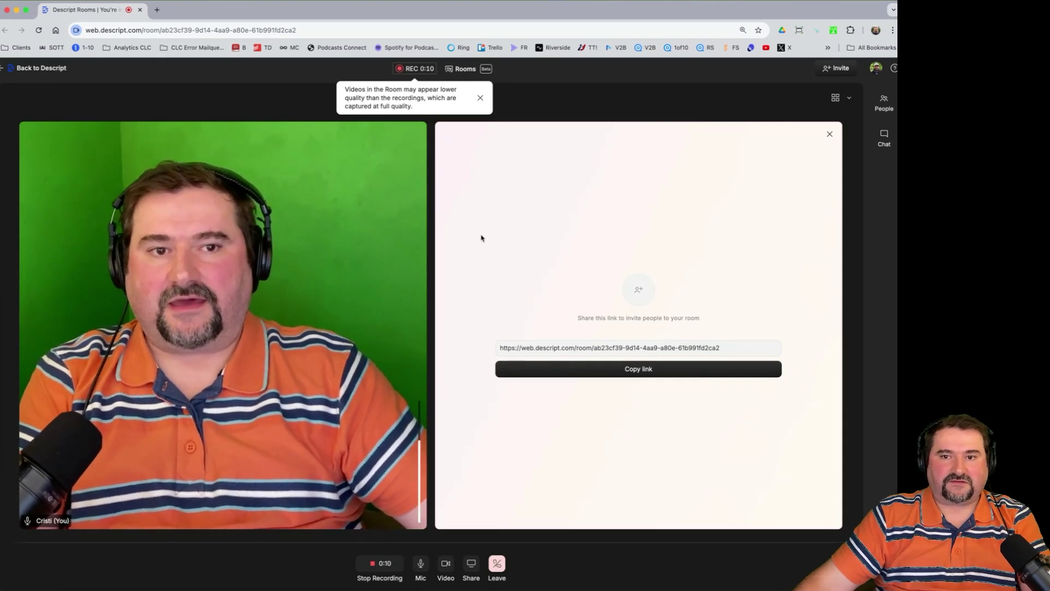
click(383, 564)
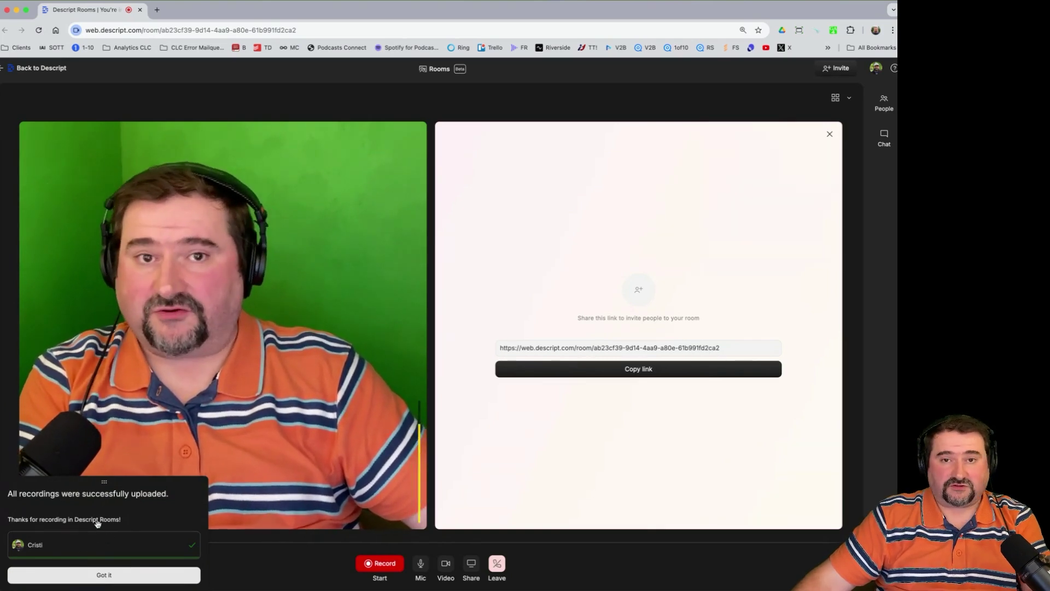
click(105, 576)
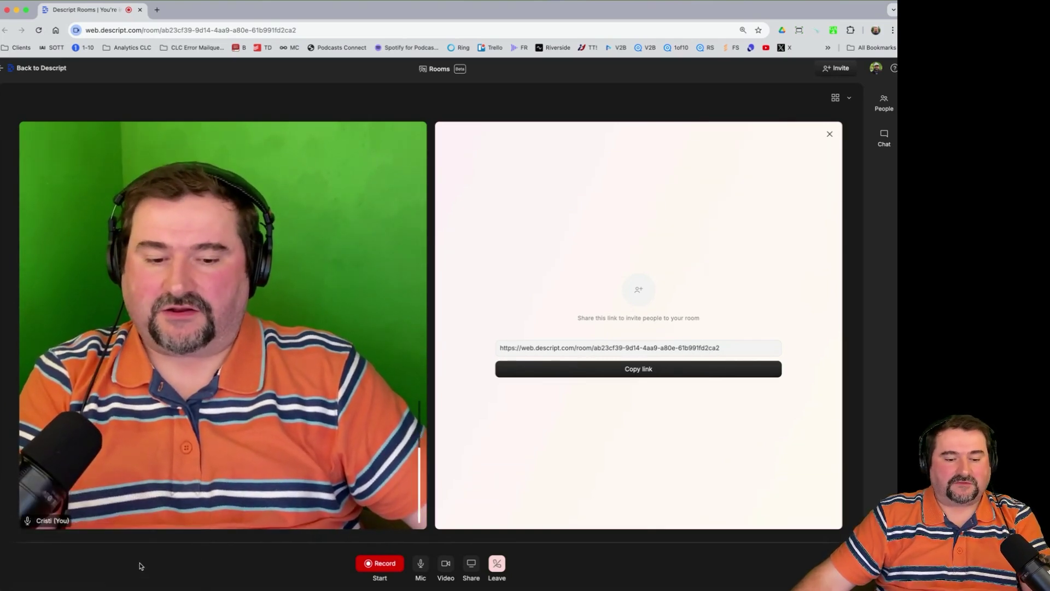
- Leave the room, widen the video preview, and select the video layer
click(497, 564)
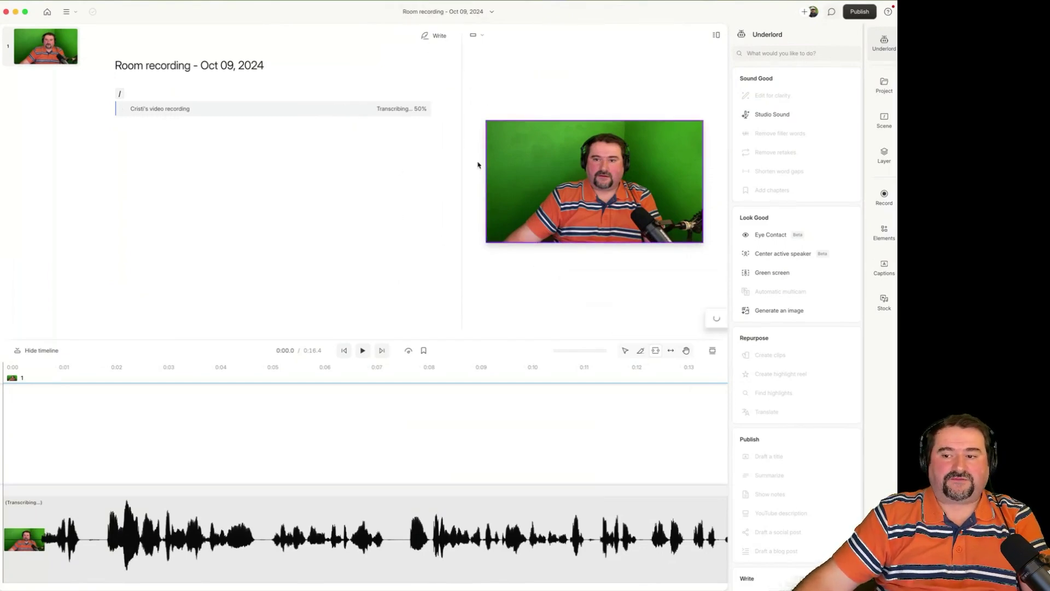
drag(462, 156, 383, 156)
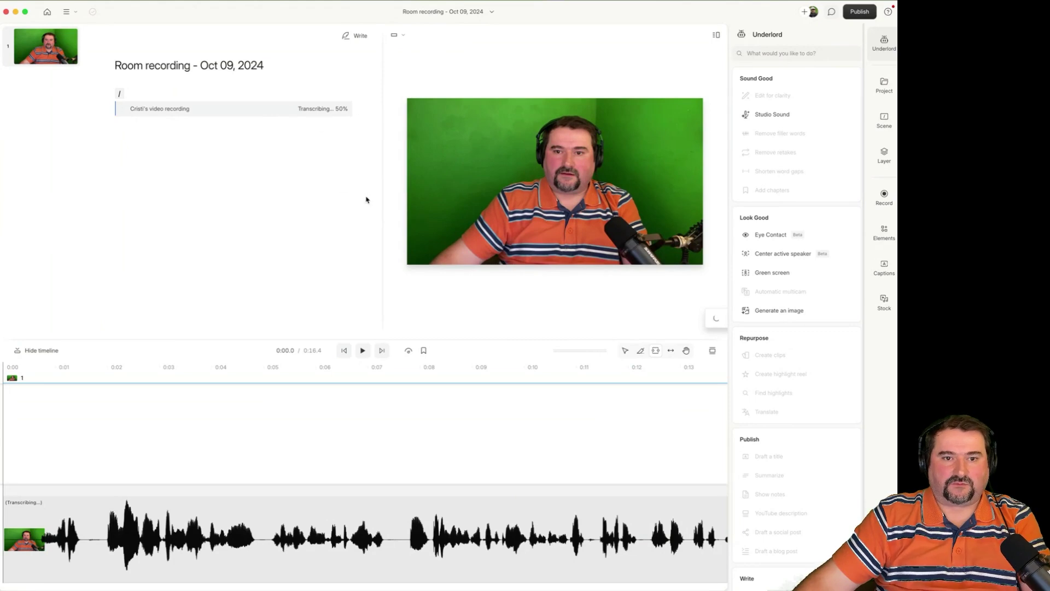
click(543, 188)
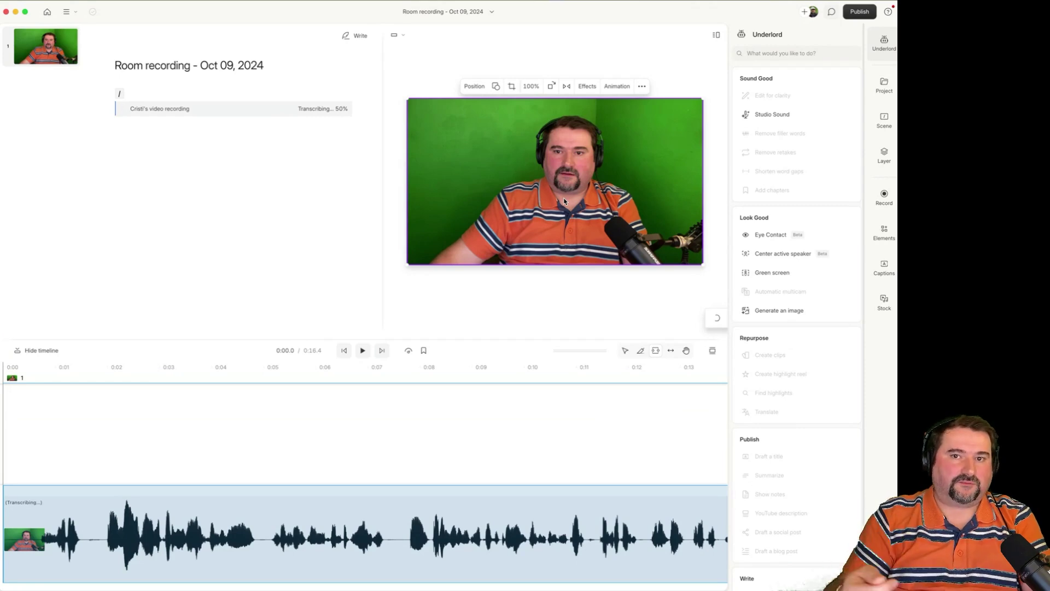
- Expand Recordings, the room recording folder and Backups, then preview Cristi's video recording
click(885, 88)
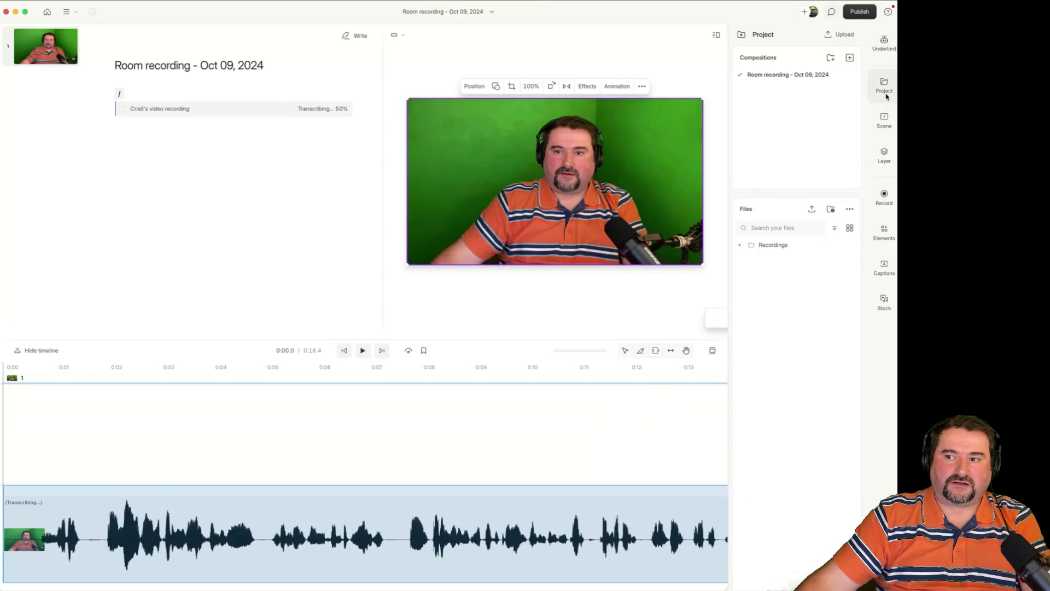
click(740, 245)
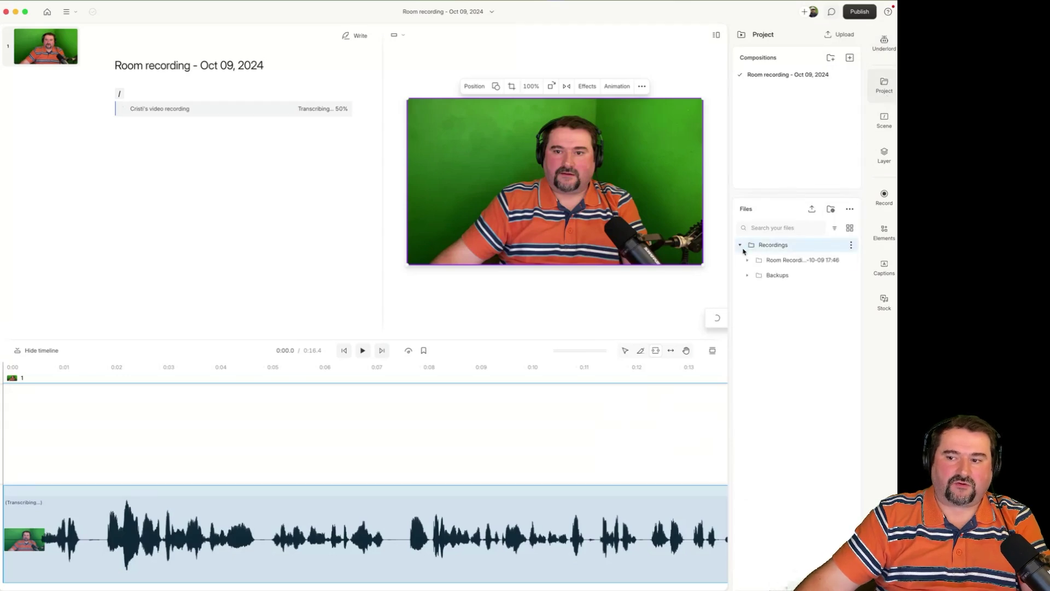
click(748, 261)
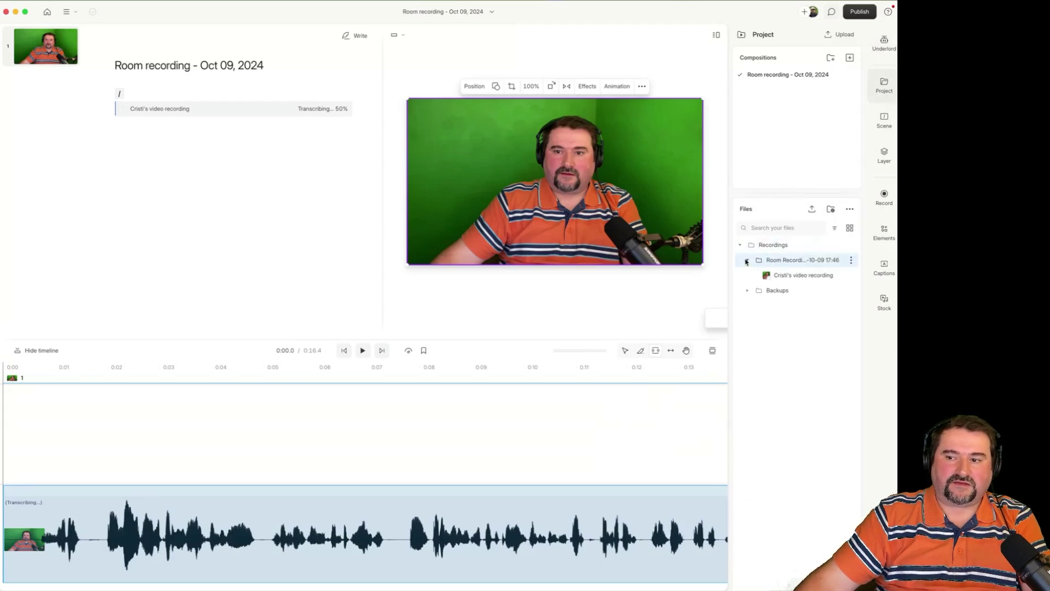
click(777, 290)
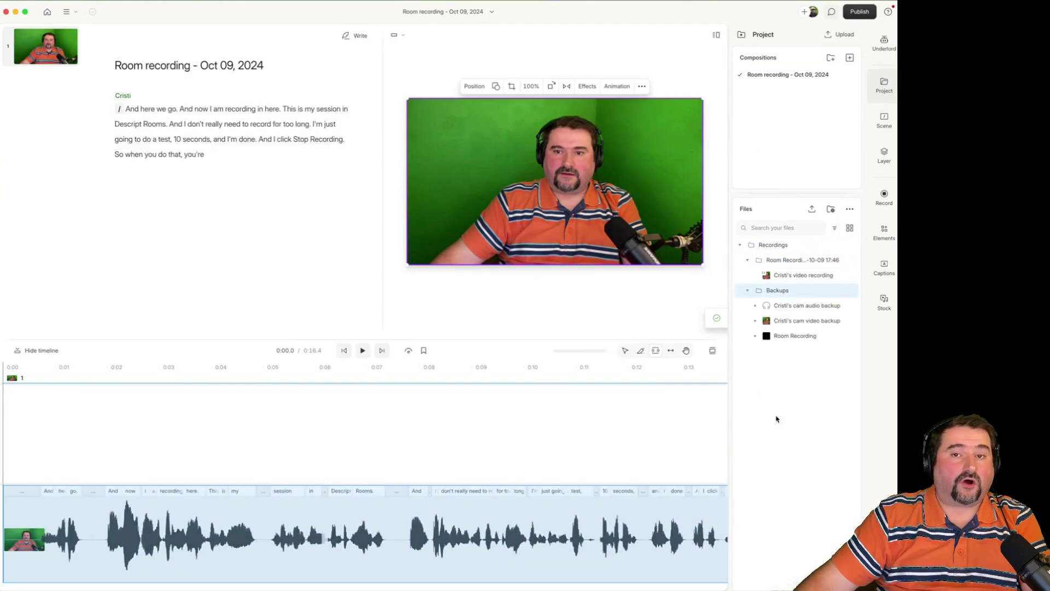
click(790, 276)
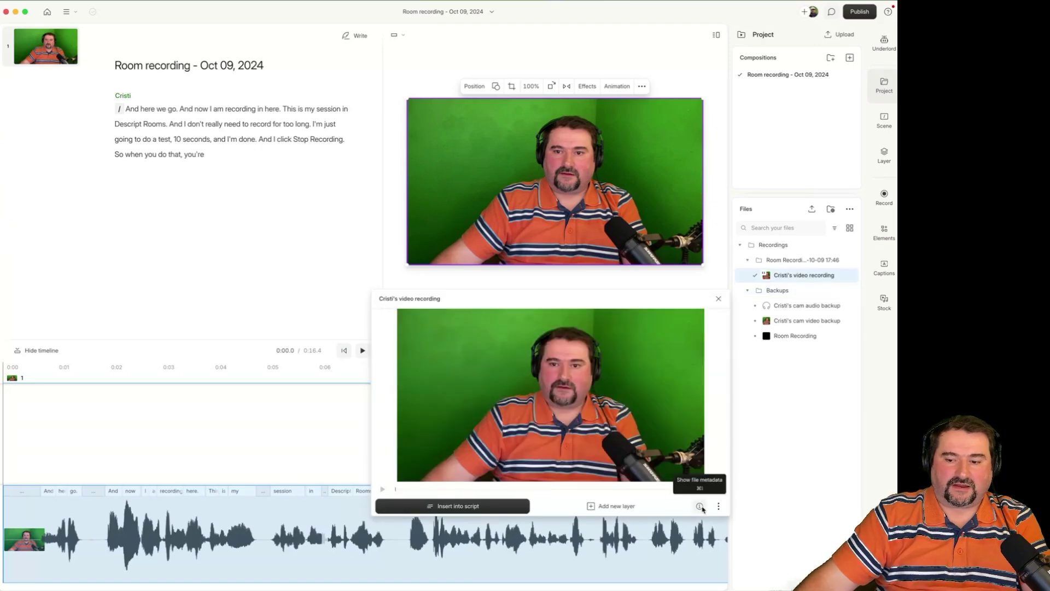
- Show the video file's metadata (1920×1080, about 29 fps, 16 s) and reposition the info panel
click(701, 507)
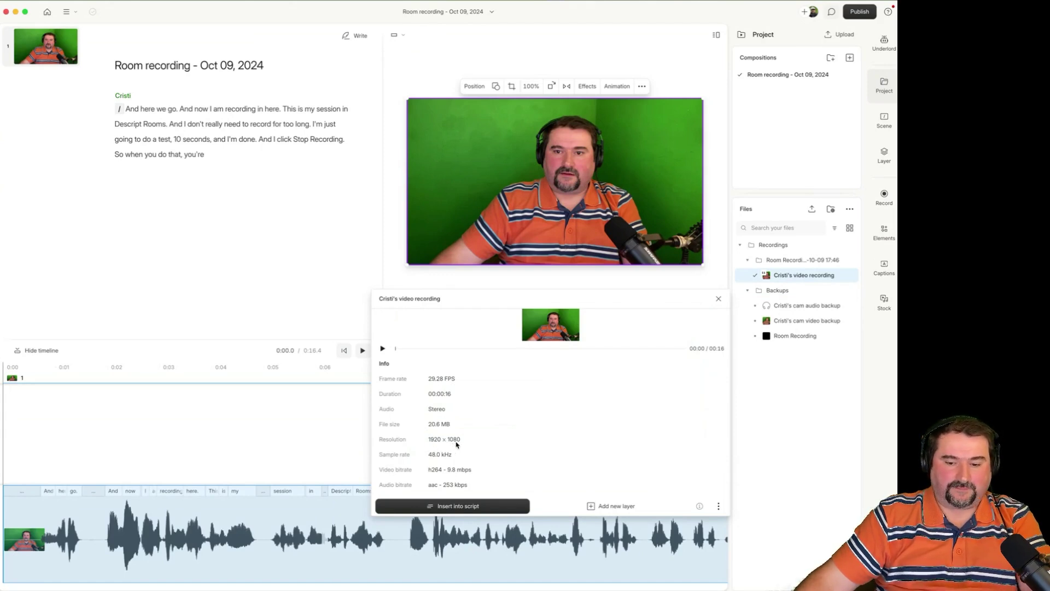
drag(549, 298, 469, 167)
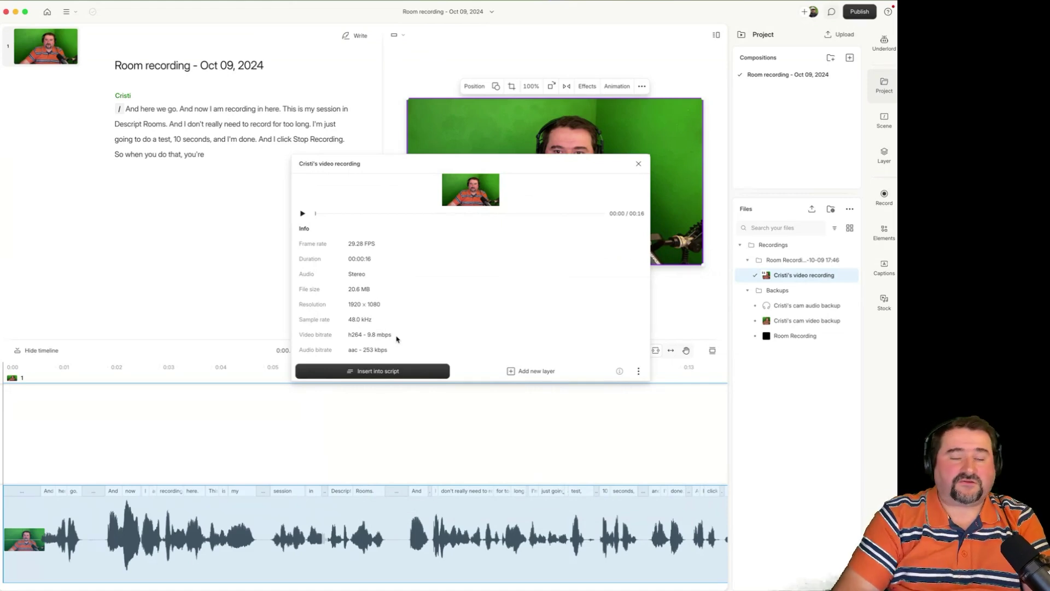
drag(398, 173, 381, 190)
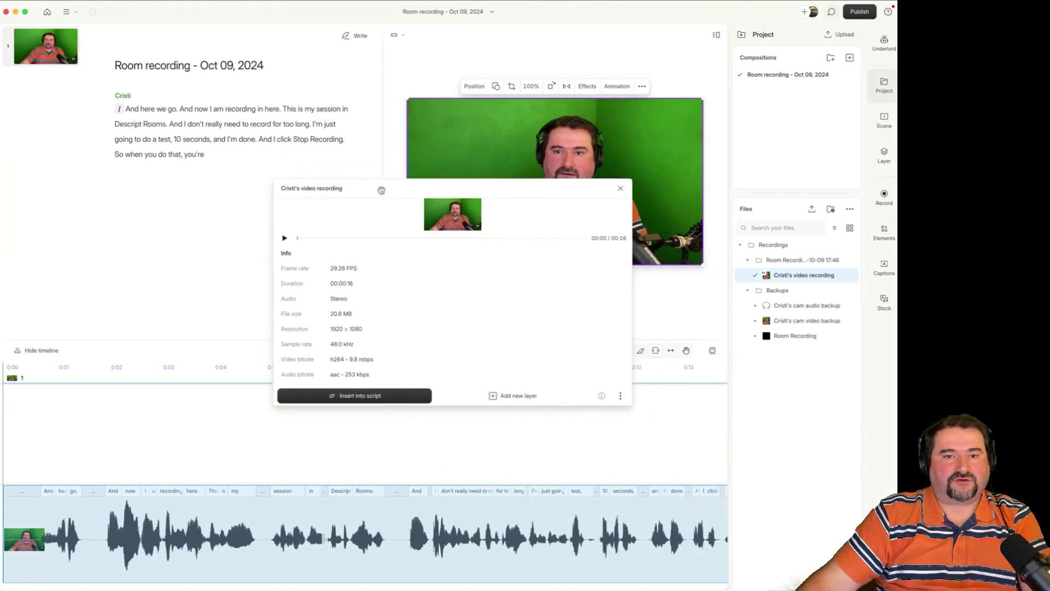